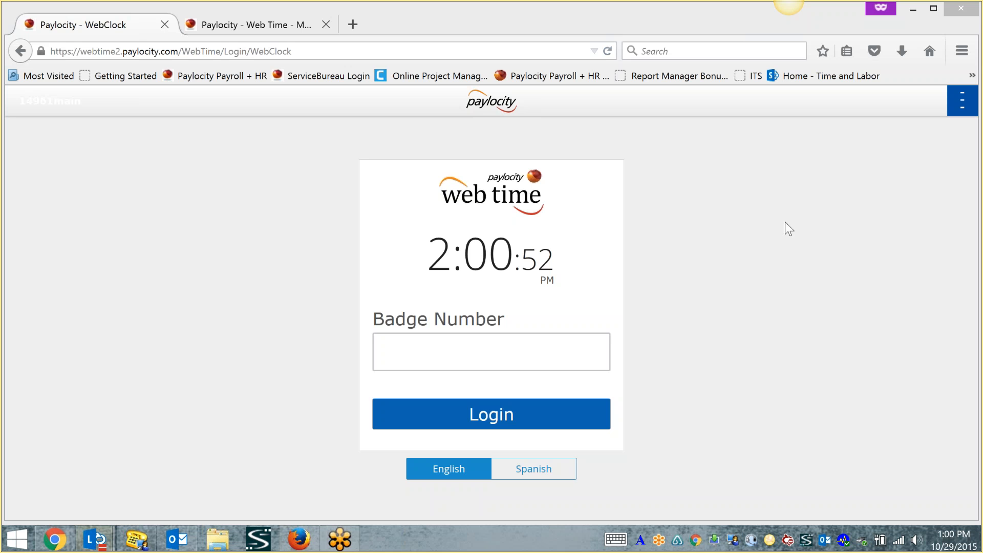
- Open the group conversation window and move it out of the way
click(95, 539)
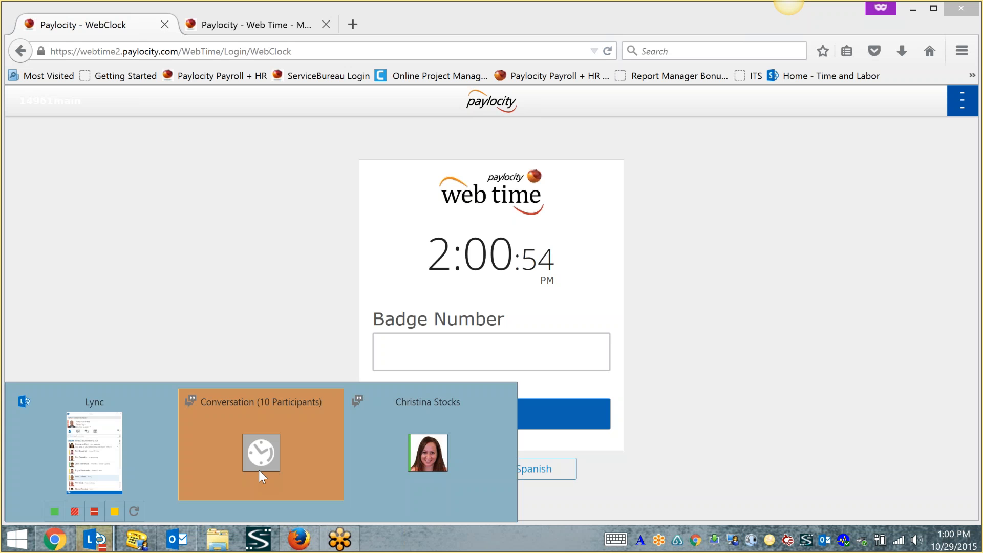
click(259, 469)
drag(486, 80, 982, 215)
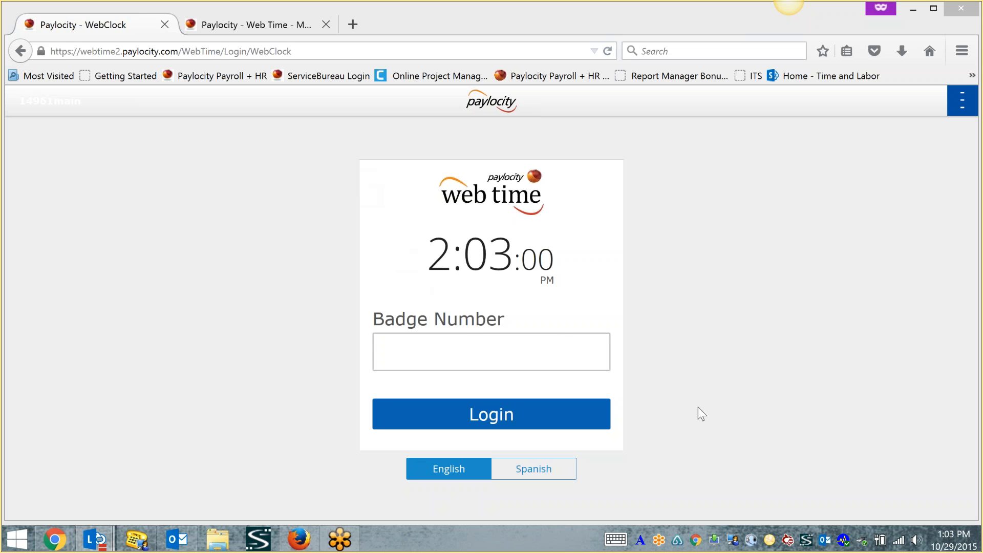
- Submit a badge number, then reload the WebClock Login page from the bookmarks after the timeout
click(317, 303)
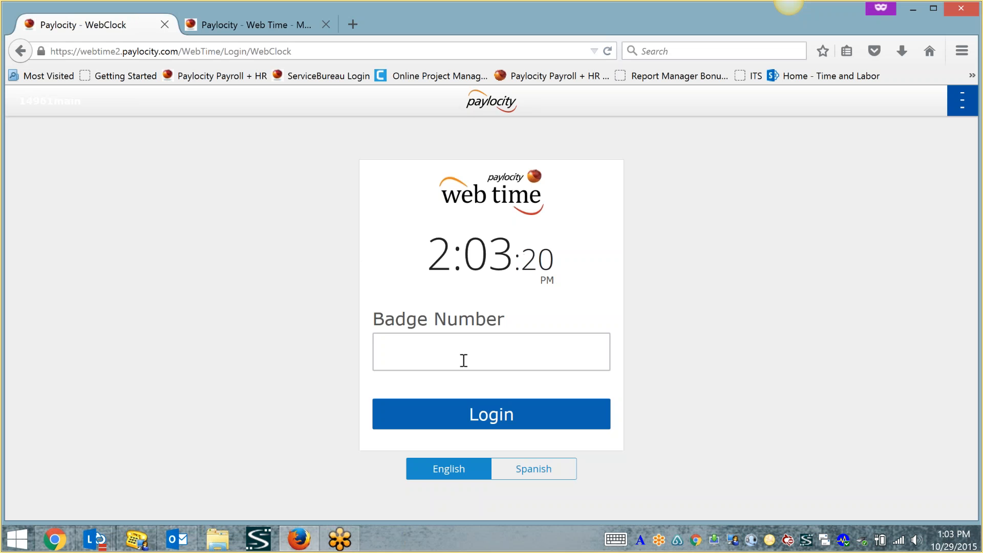
key(Return)
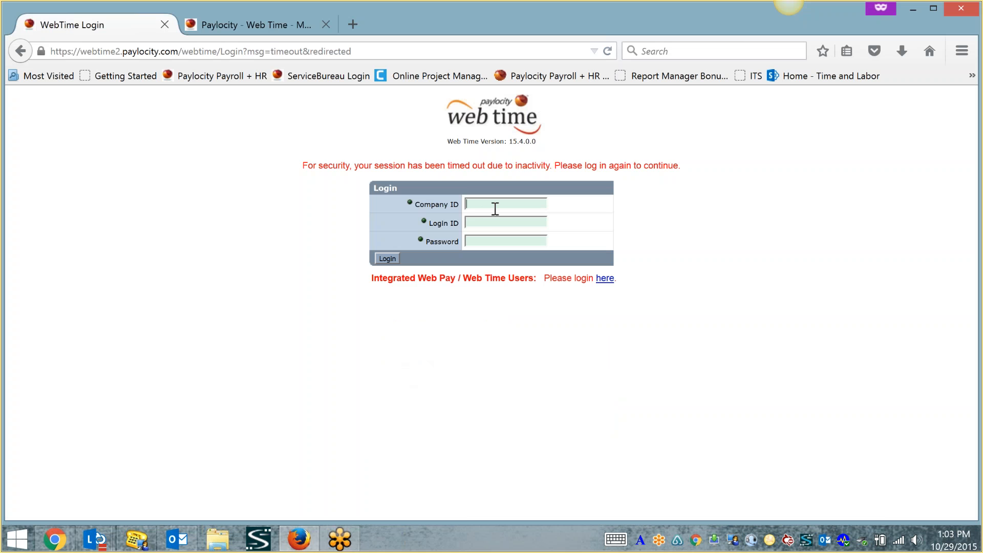
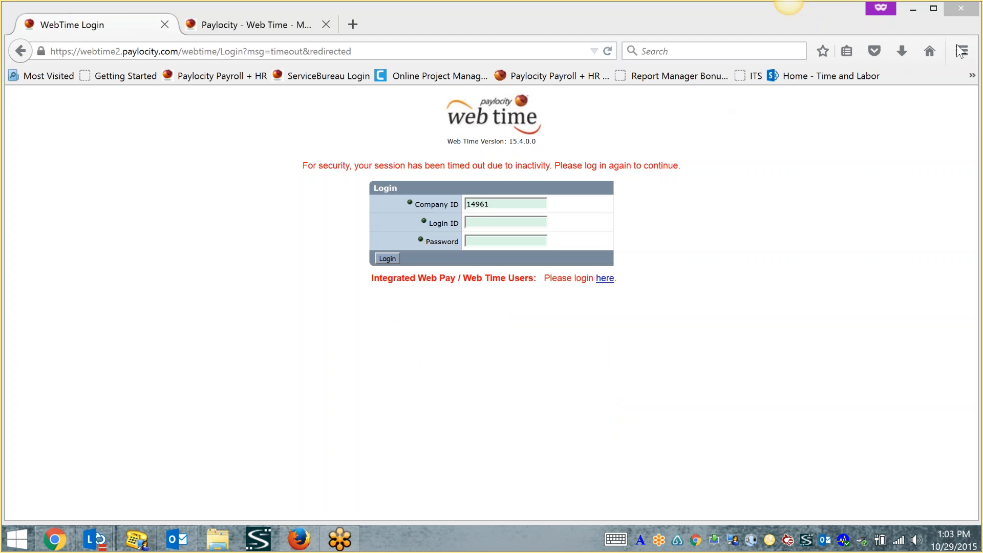
click(972, 76)
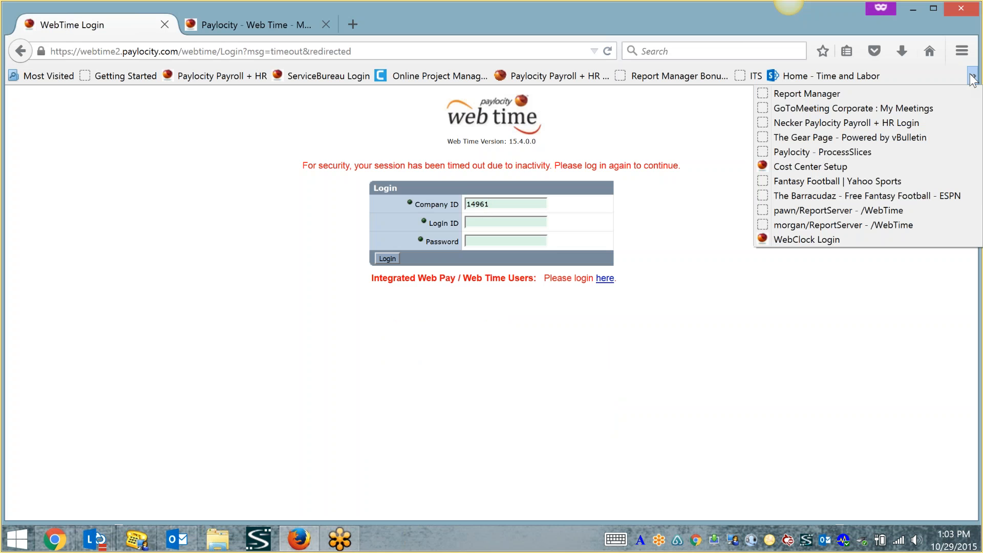
click(821, 242)
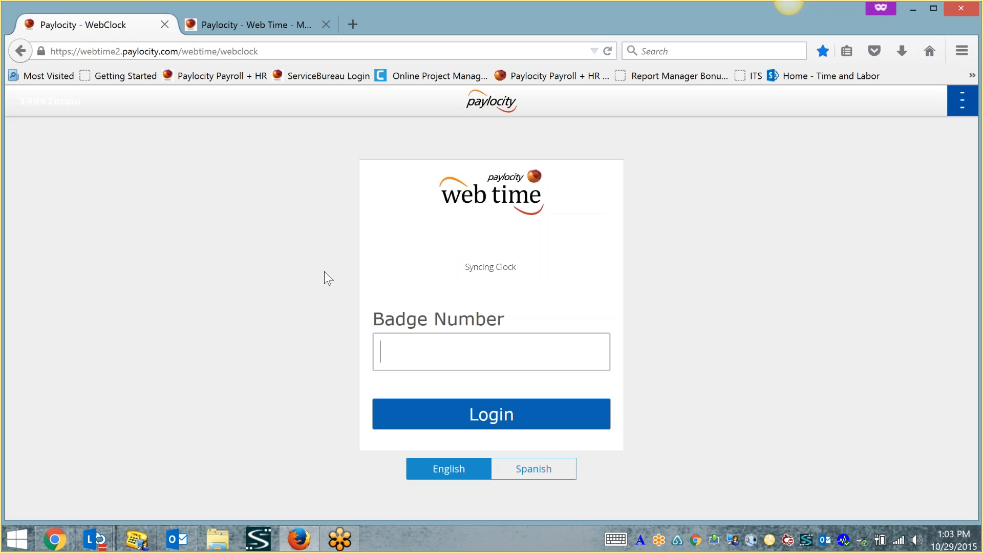
- Enter the employee's badge number and log in to their time clock page
text(****)
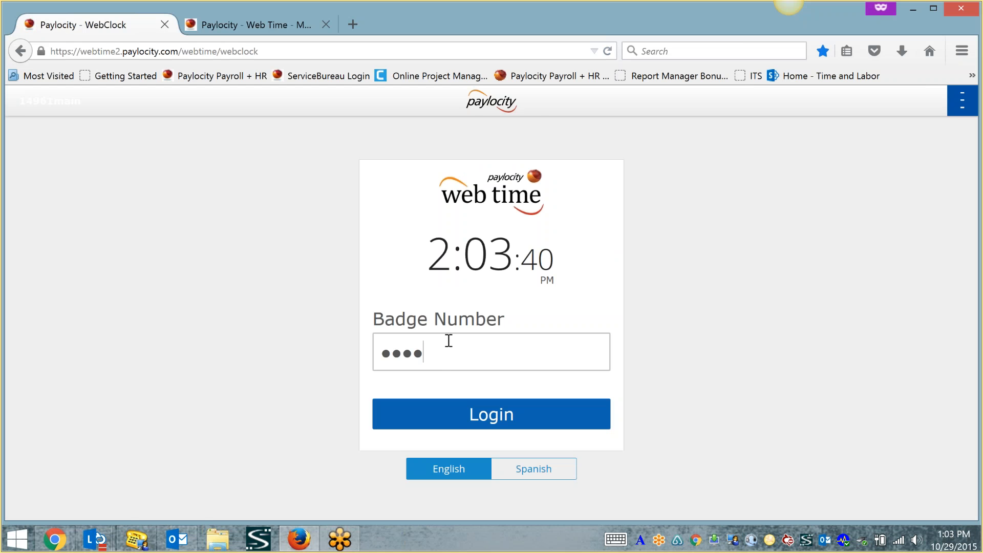
click(470, 415)
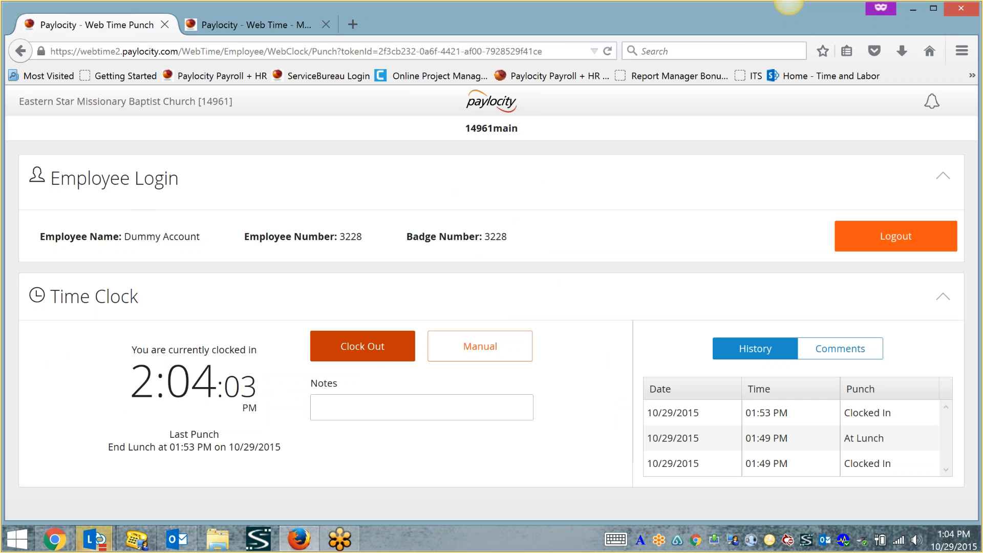
- Clock the employee out, recording a 02:04 PM punch, and place the cursor in Notes
click(376, 351)
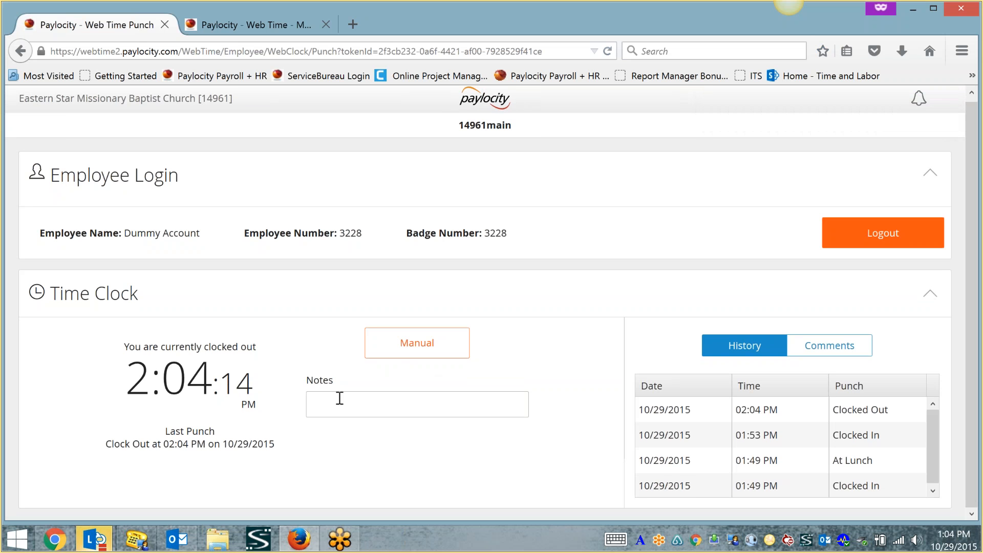
click(410, 402)
- Switch to the Comments area, then log the employee out of the time clock
click(824, 348)
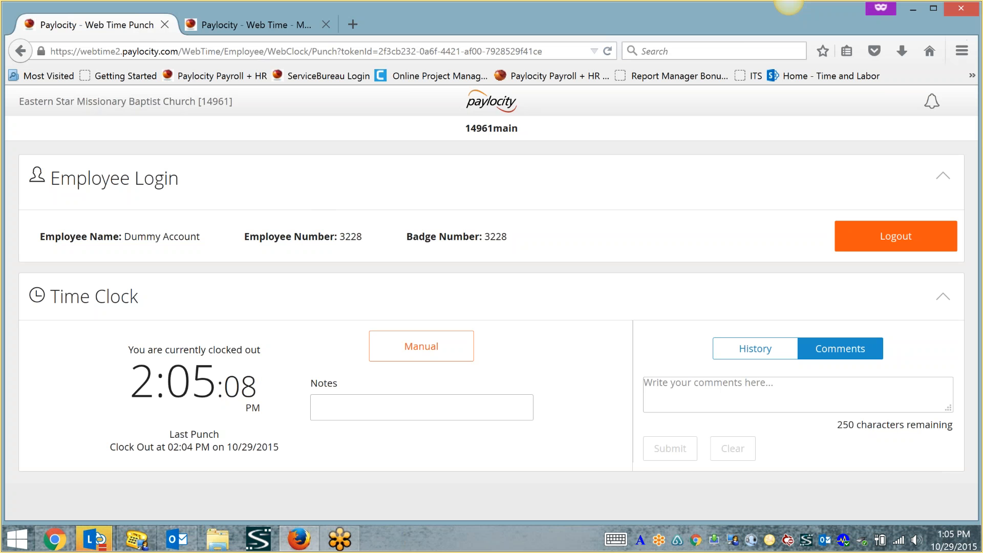
click(896, 236)
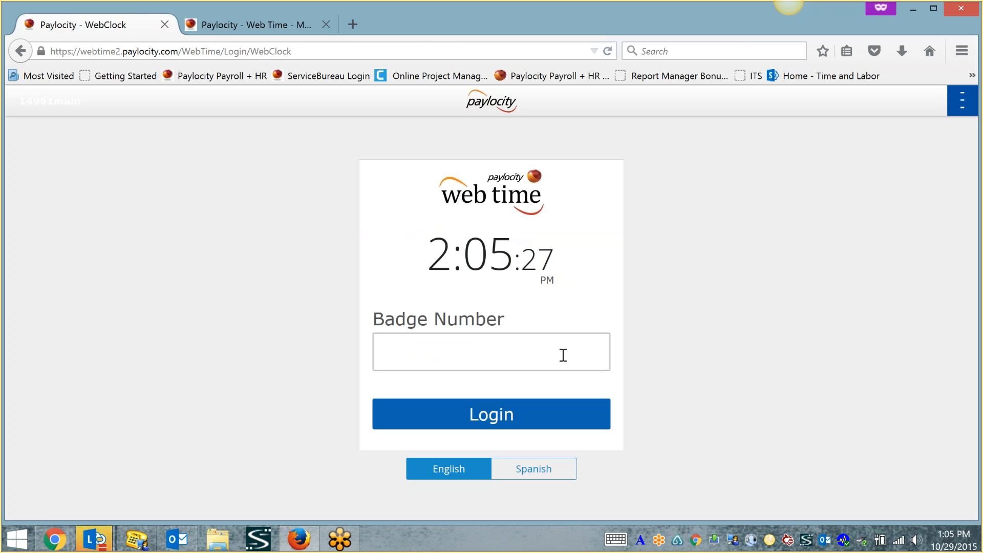
click(741, 23)
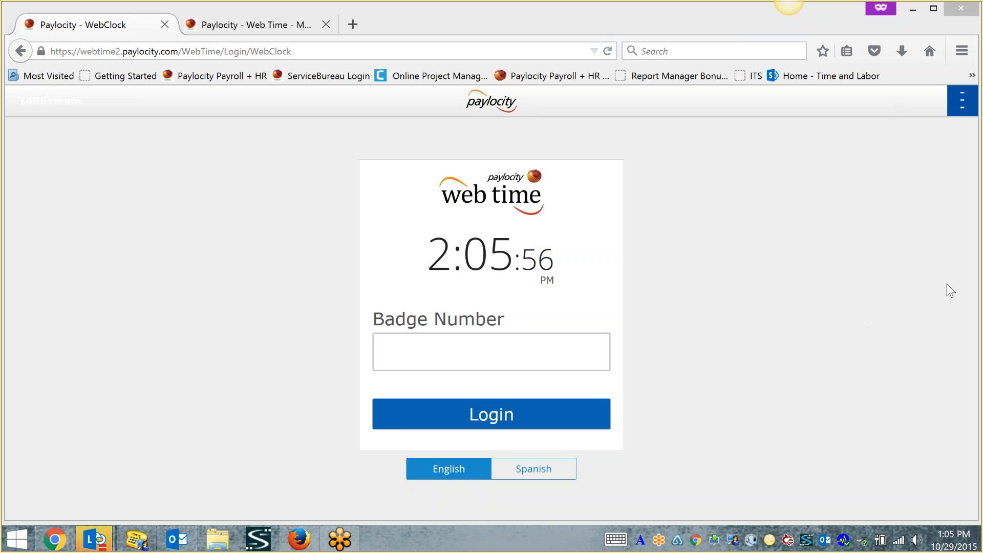
click(554, 357)
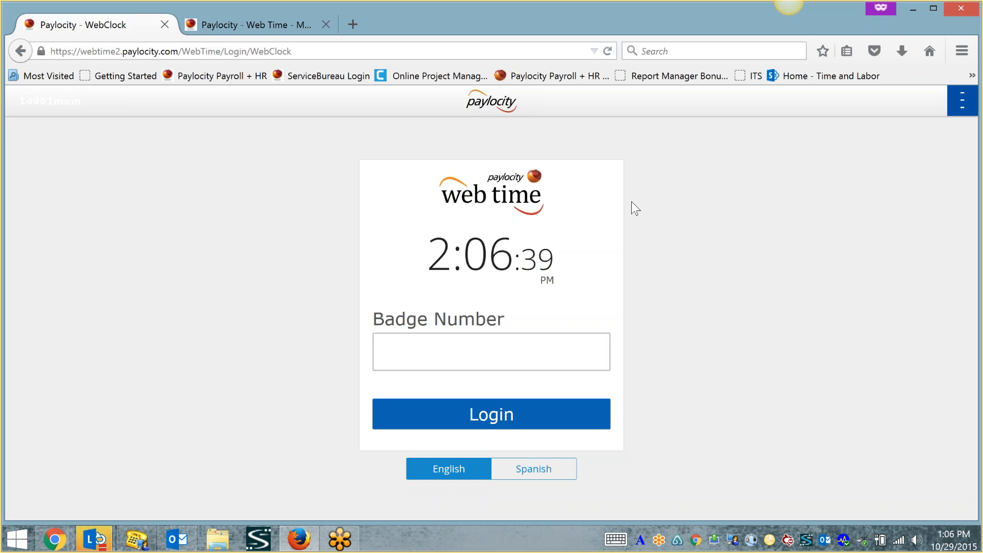
- Enter the employee's badge number on the WebClock page and log back in
click(958, 35)
click(710, 204)
text(••••)
click(491, 413)
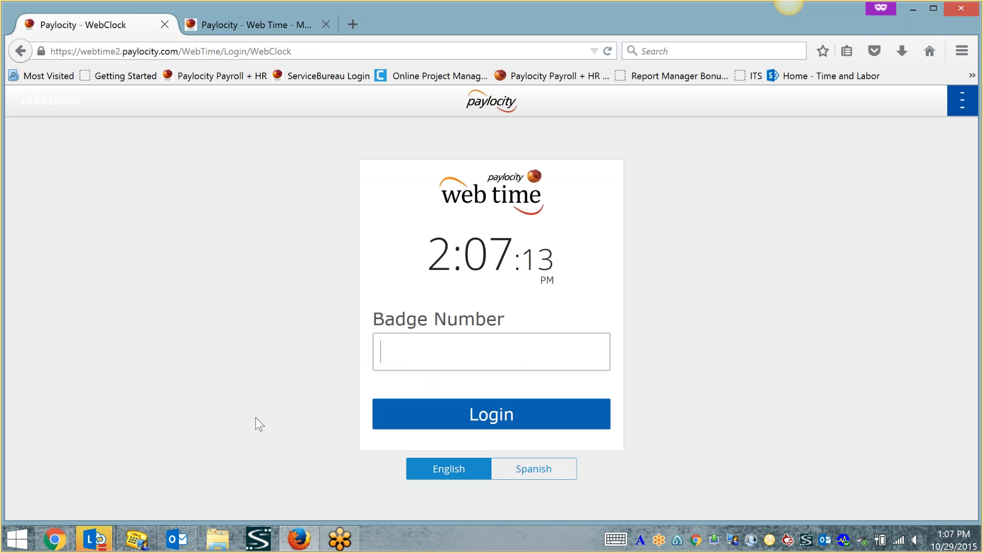
- Log in to the WebClock punch page, log straight back out, and return to the Web Time tab
text(••28)
click(384, 415)
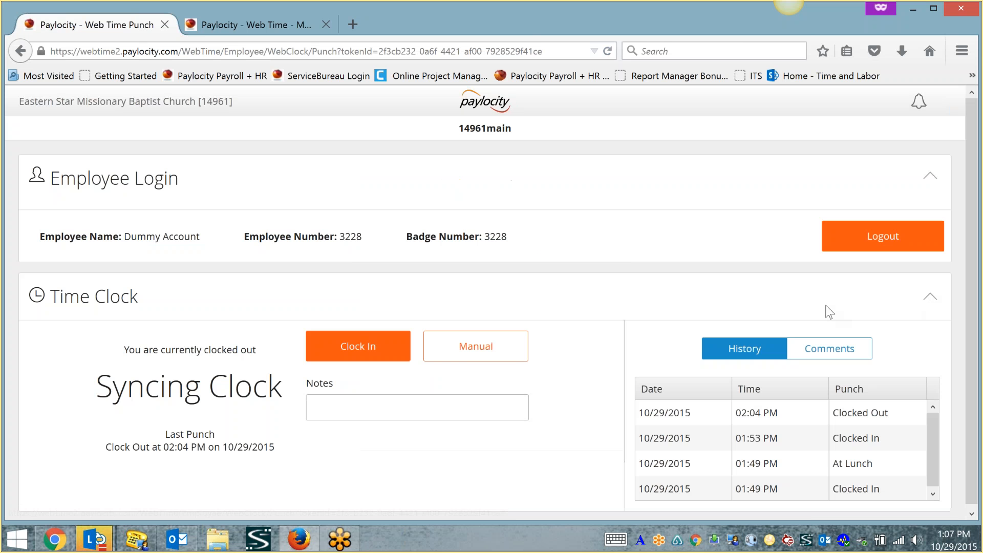
click(886, 245)
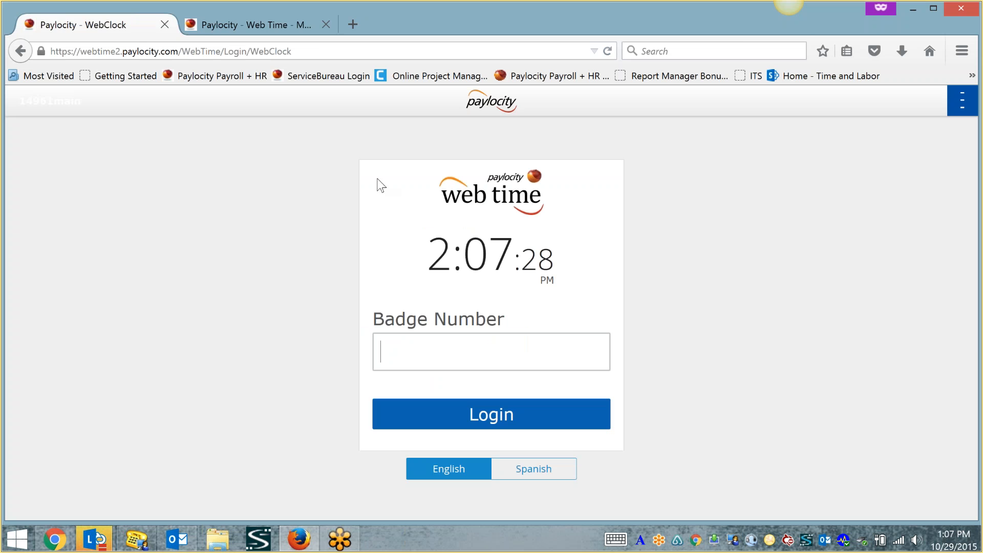
click(229, 31)
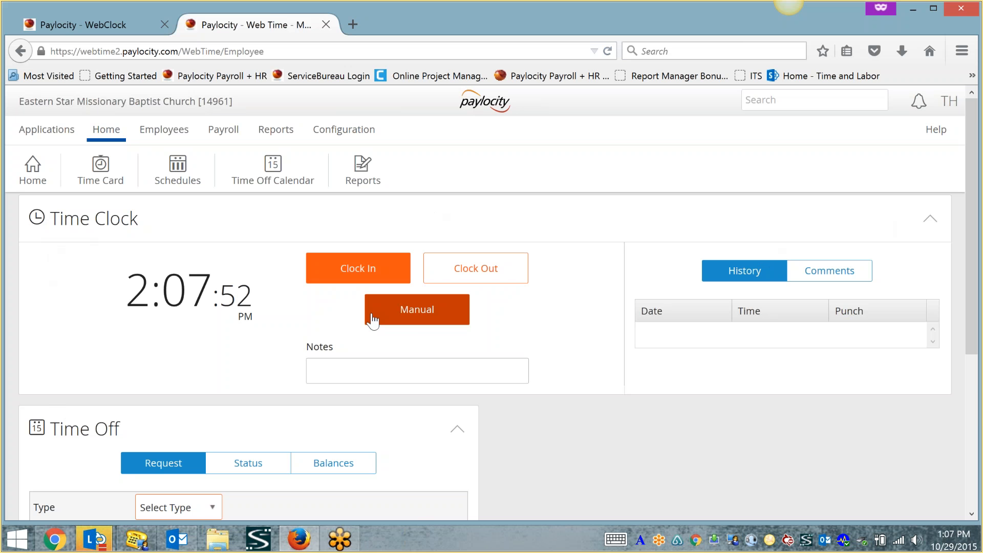
scroll(520, 216, down, 2)
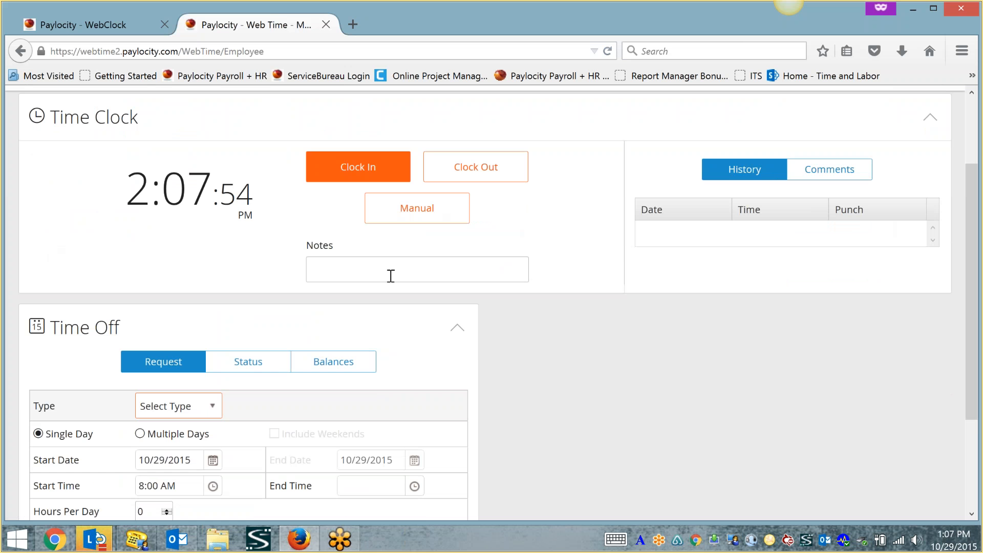
click(803, 169)
click(744, 176)
scroll(629, 337, up, 2)
scroll(621, 317, down, 5)
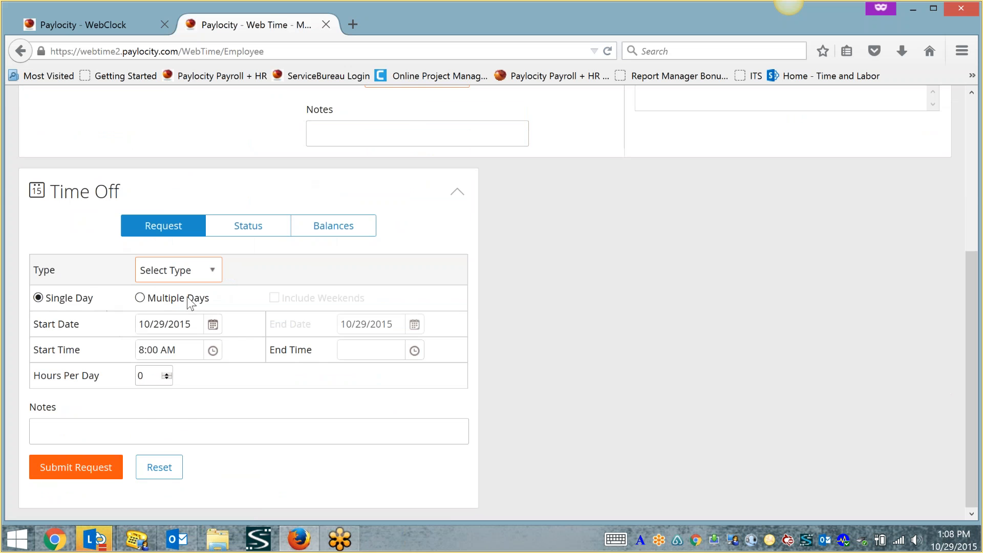
click(213, 271)
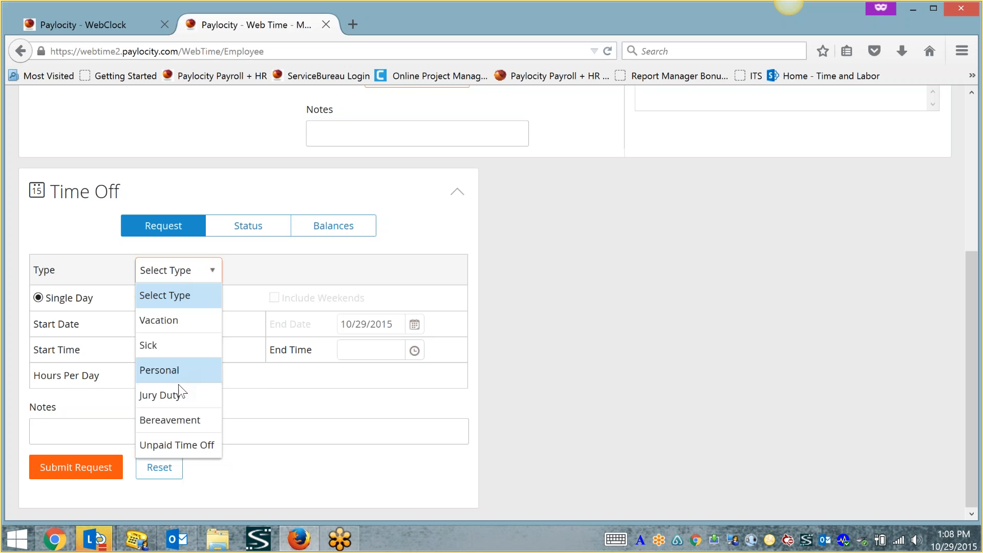
click(321, 490)
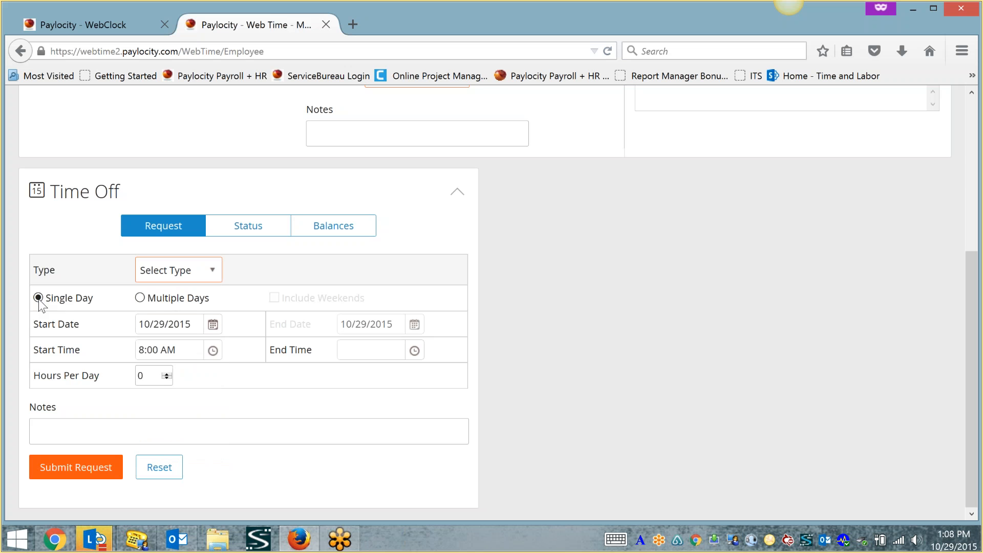
click(140, 298)
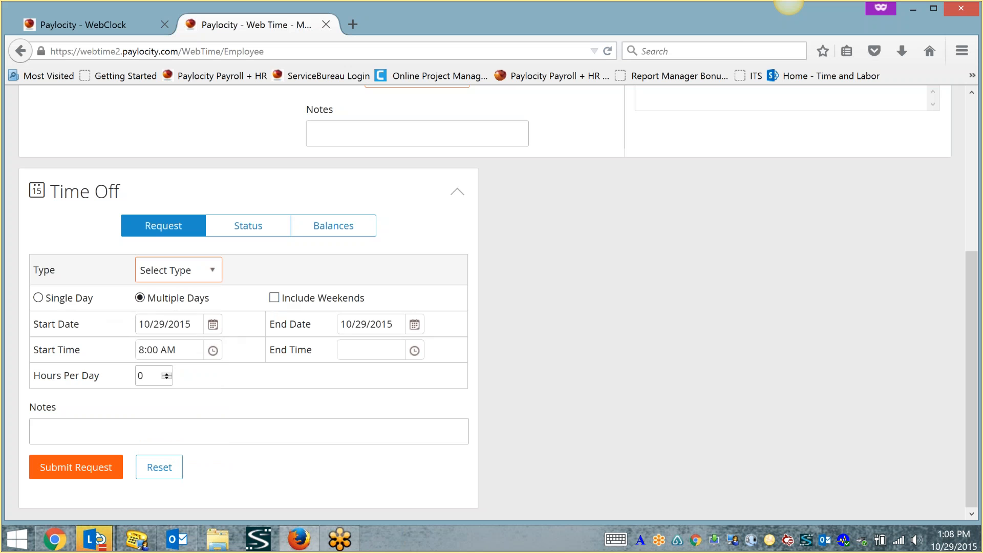
click(45, 298)
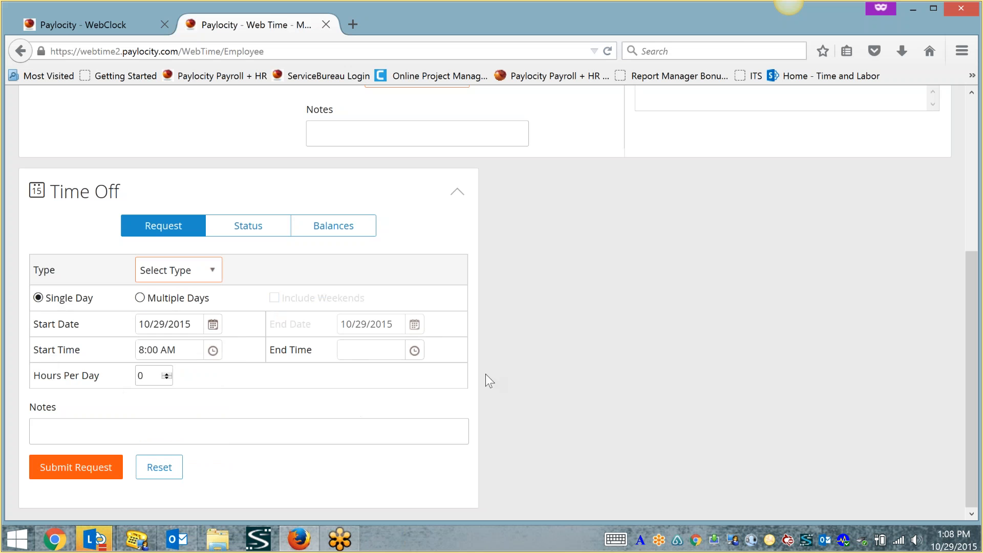
double_click(145, 376)
click(118, 428)
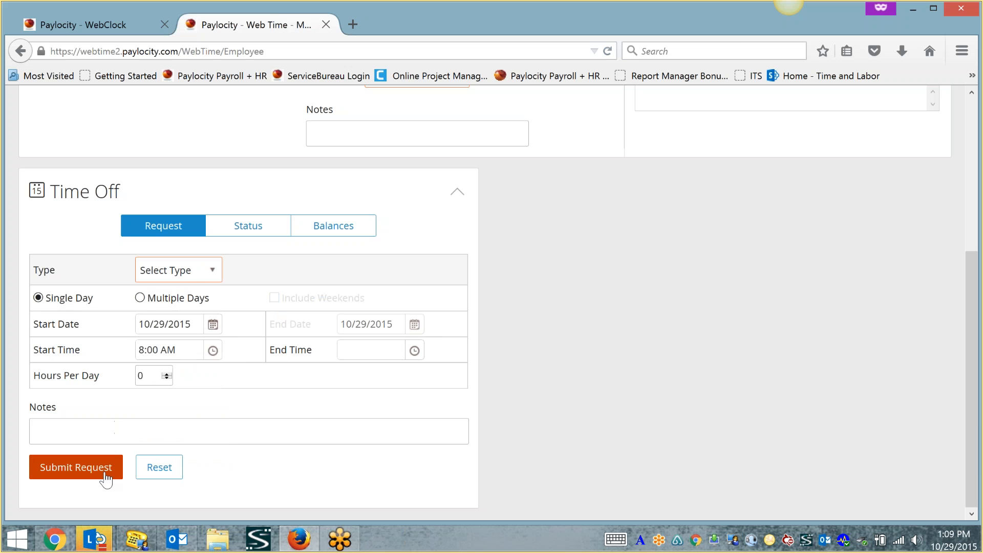
- Fill in a Vacation request at 8 hours per day, then try the Status view
click(188, 272)
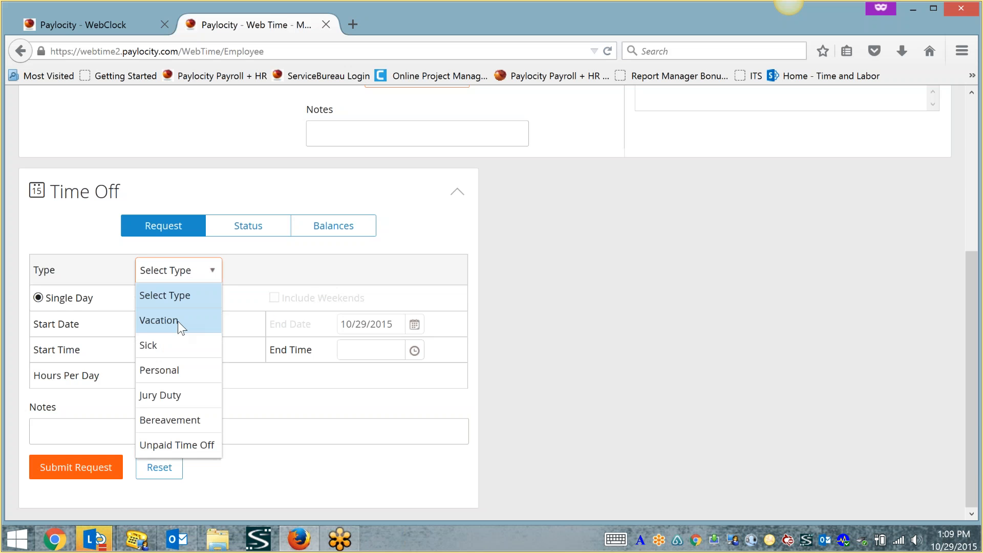
click(181, 323)
click(141, 375)
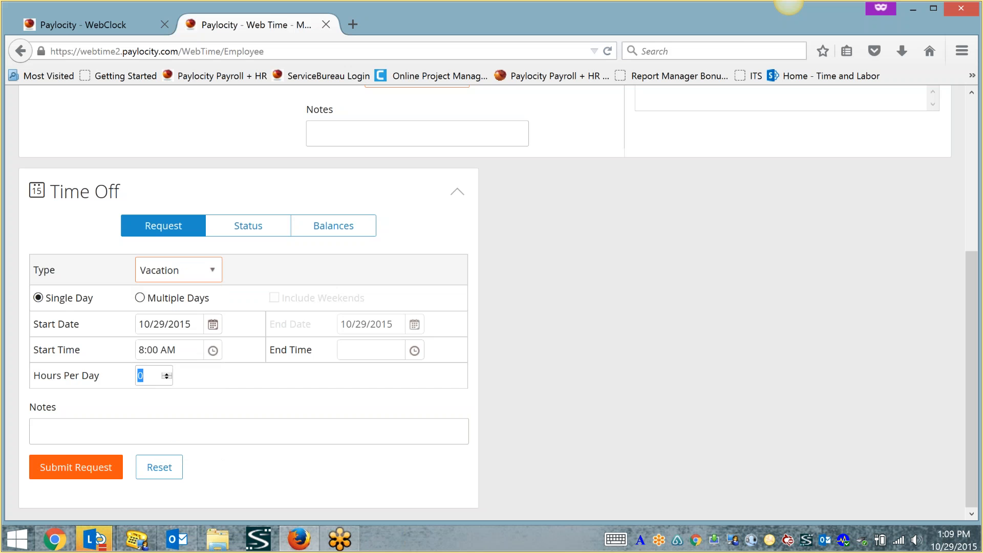
text(8)
click(246, 231)
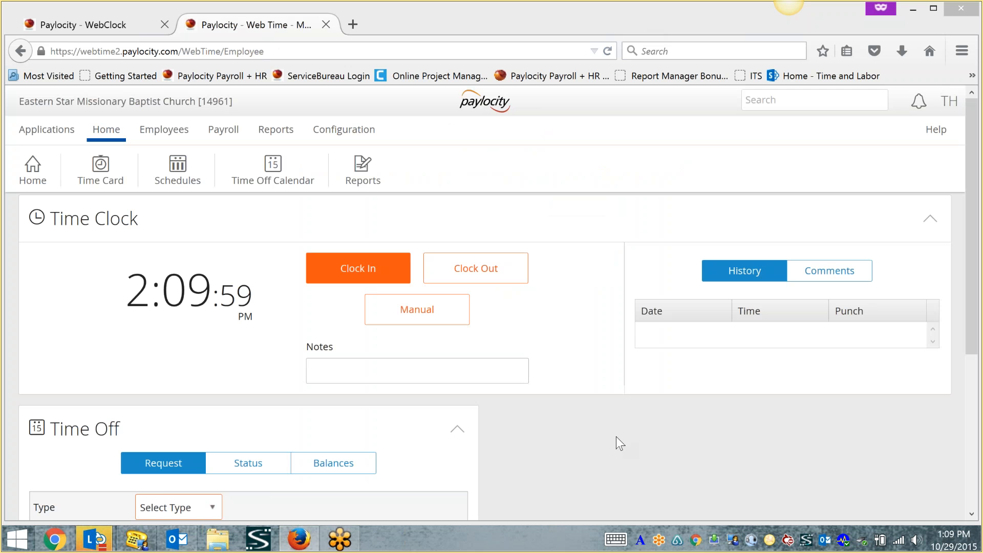
- Show the empty Time Off status list for 10/18–10/31/2015 and browse the type and status filters
scroll(512, 401, up, 2)
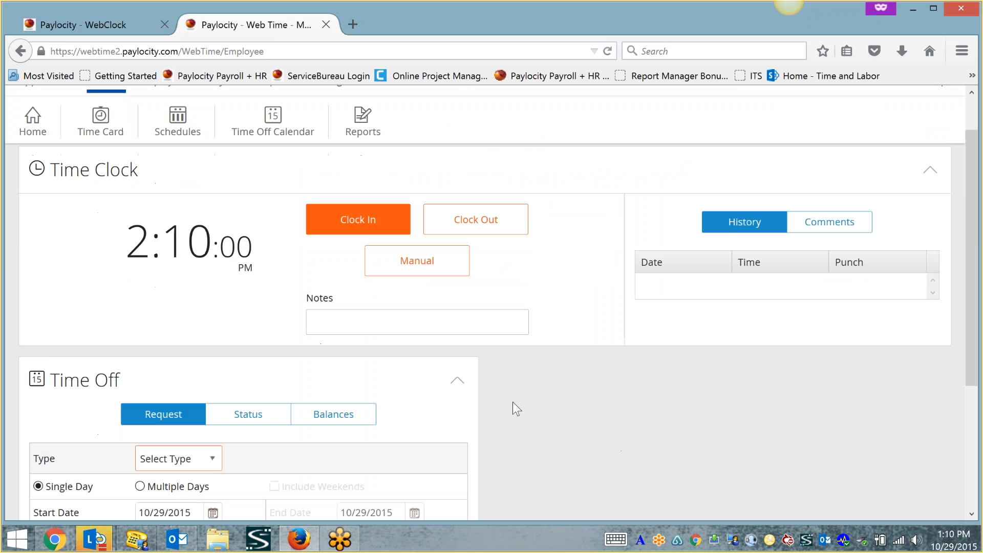
scroll(512, 401, down, 3)
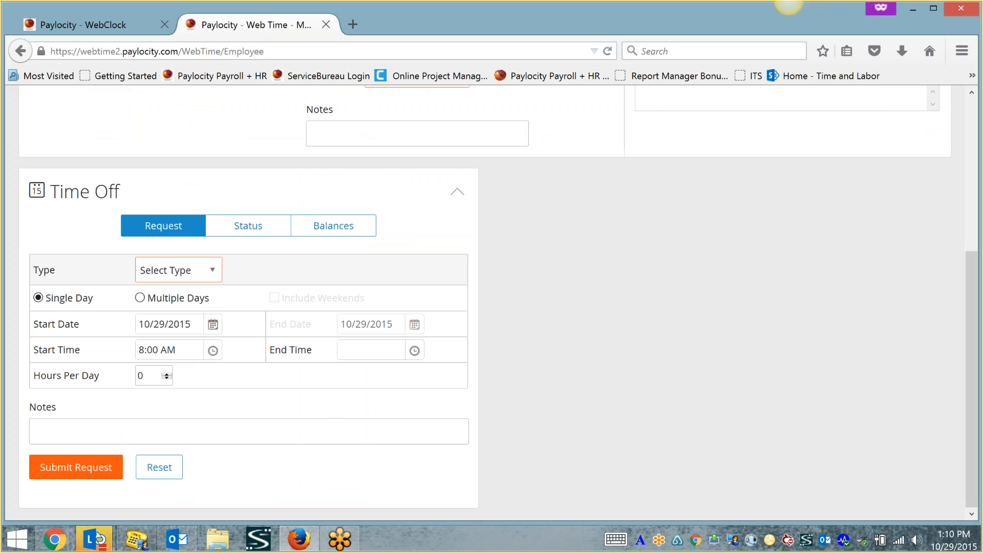
click(239, 228)
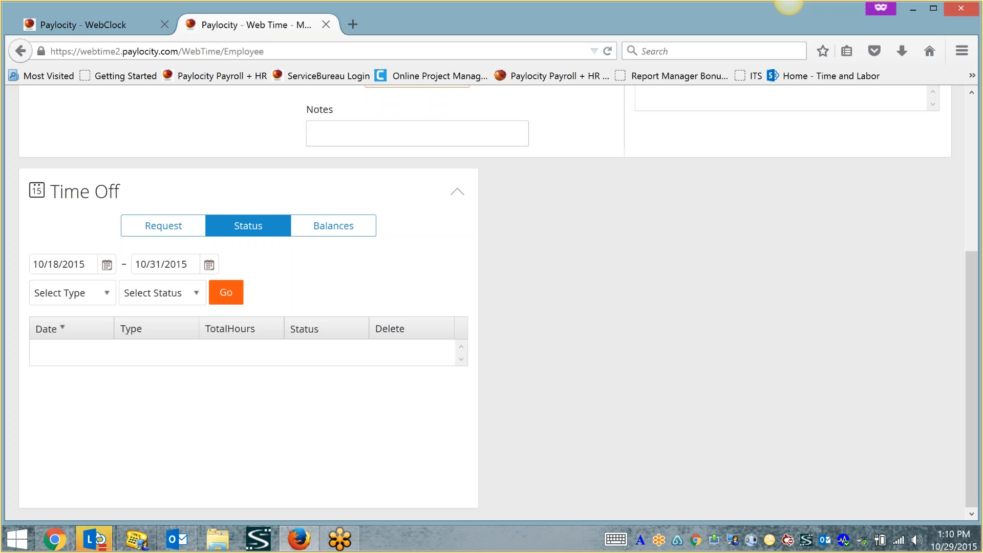
click(103, 299)
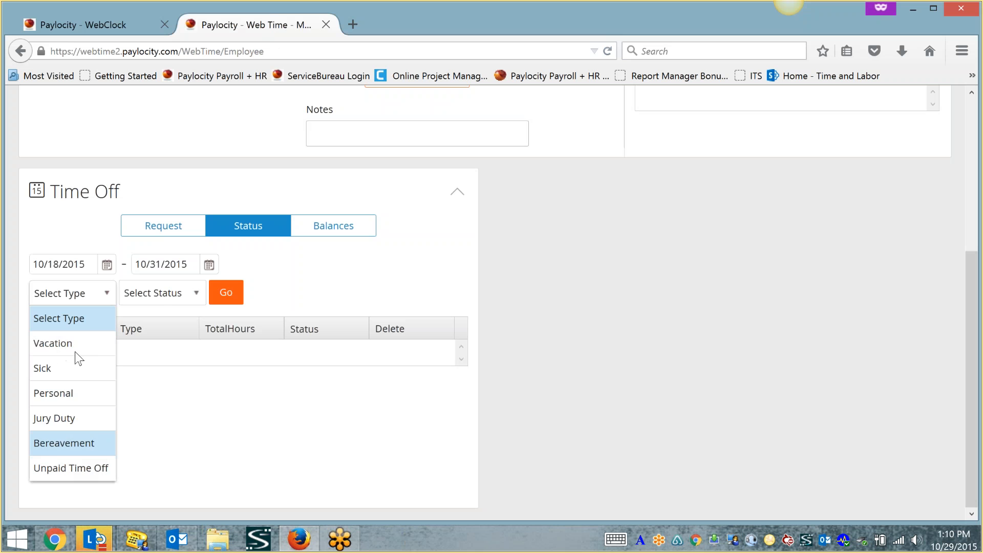
click(169, 299)
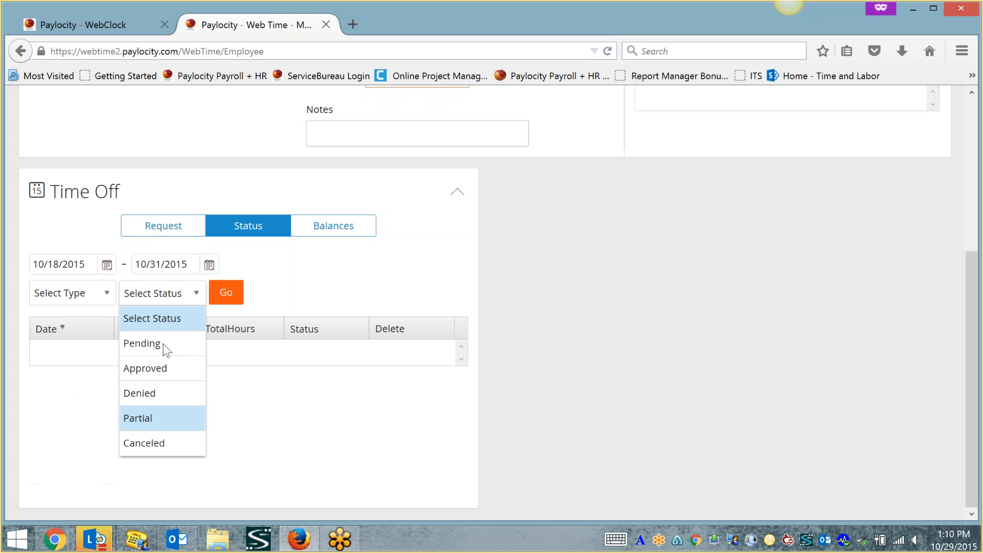
click(336, 468)
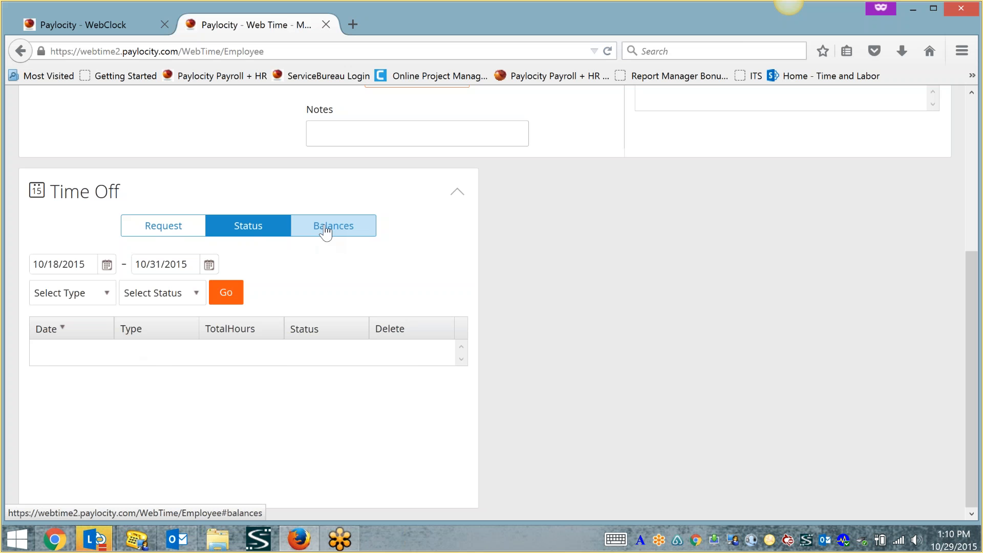
click(177, 226)
scroll(193, 277, up, 5)
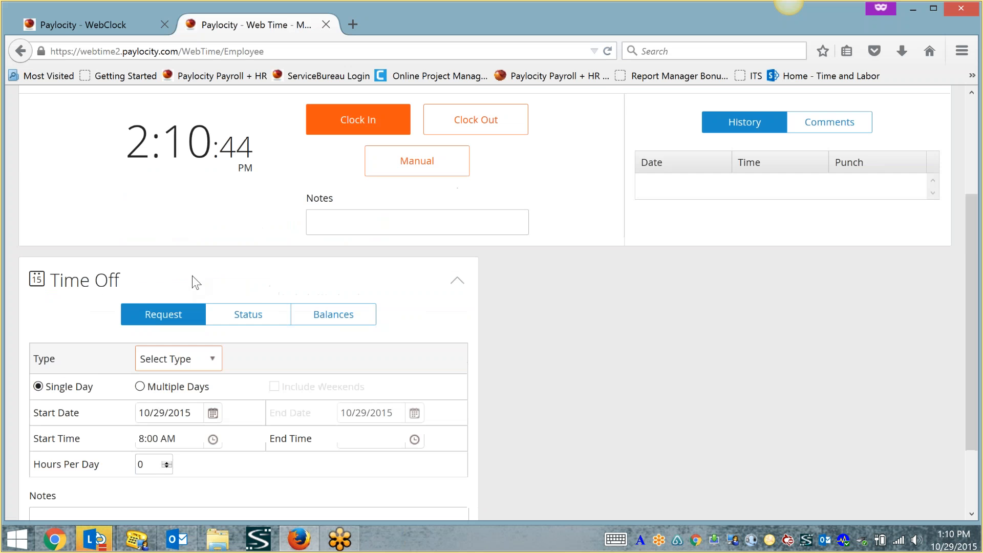
scroll(203, 301, down, 4)
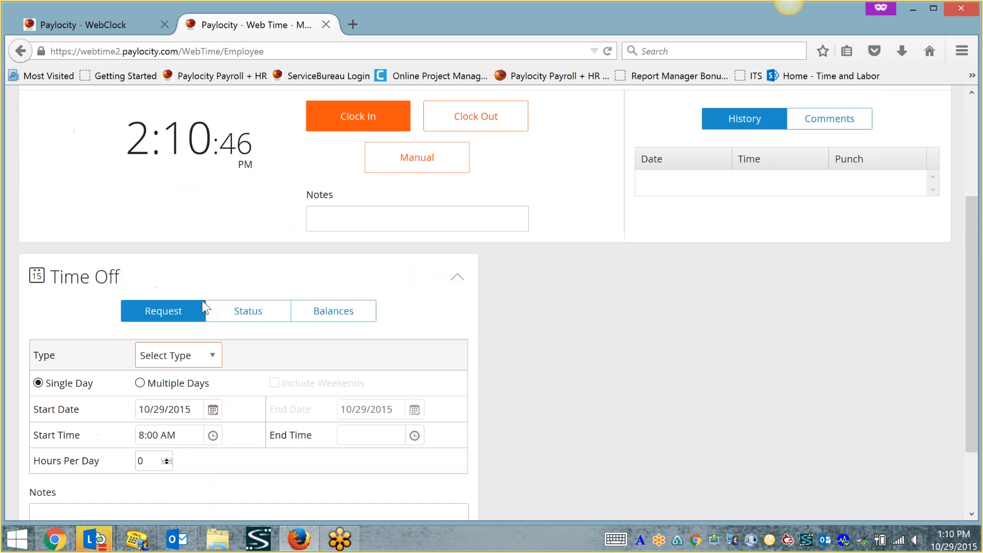
scroll(203, 302, up, 4)
scroll(296, 299, down, 2)
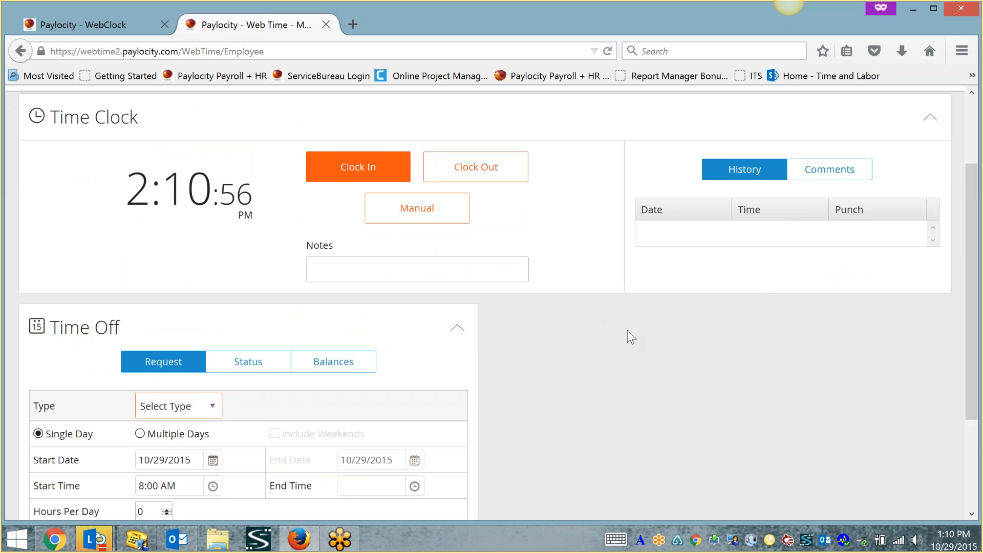
scroll(628, 330, up, 3)
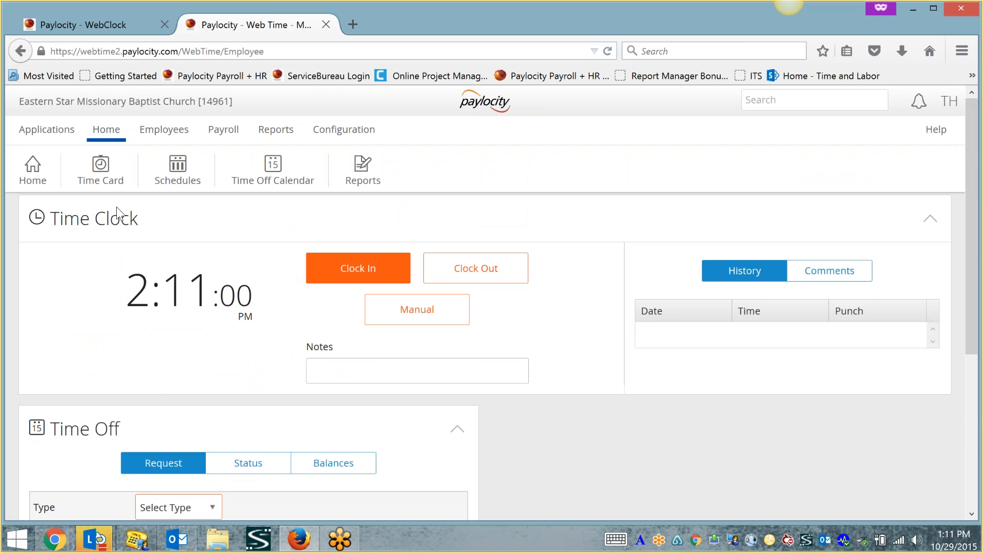
- Open My Timesheet for 10/18/2015–10/31/2015 and look over its empty 0.00-hour days
mouse_move(106, 134)
click(107, 224)
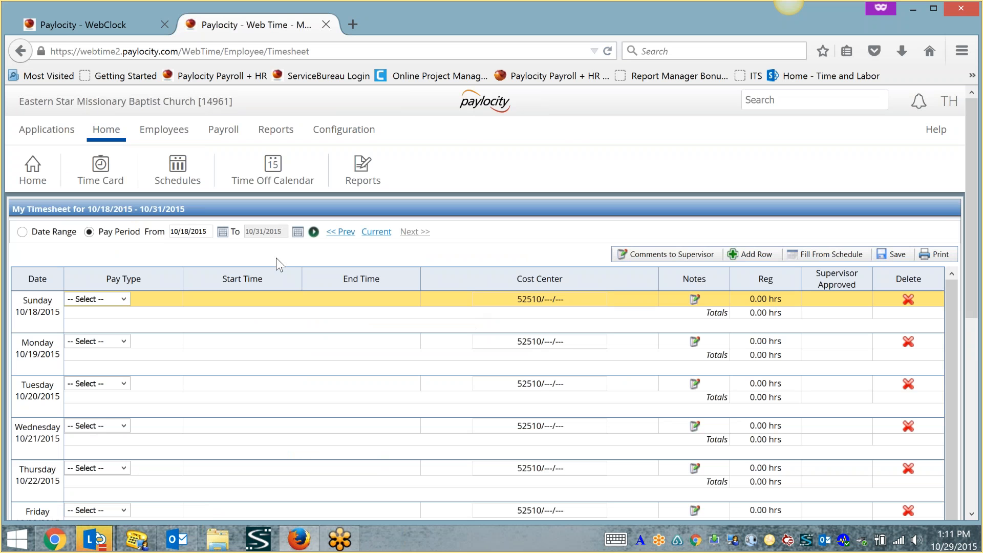
scroll(274, 258, down, 3)
scroll(271, 256, up, 1)
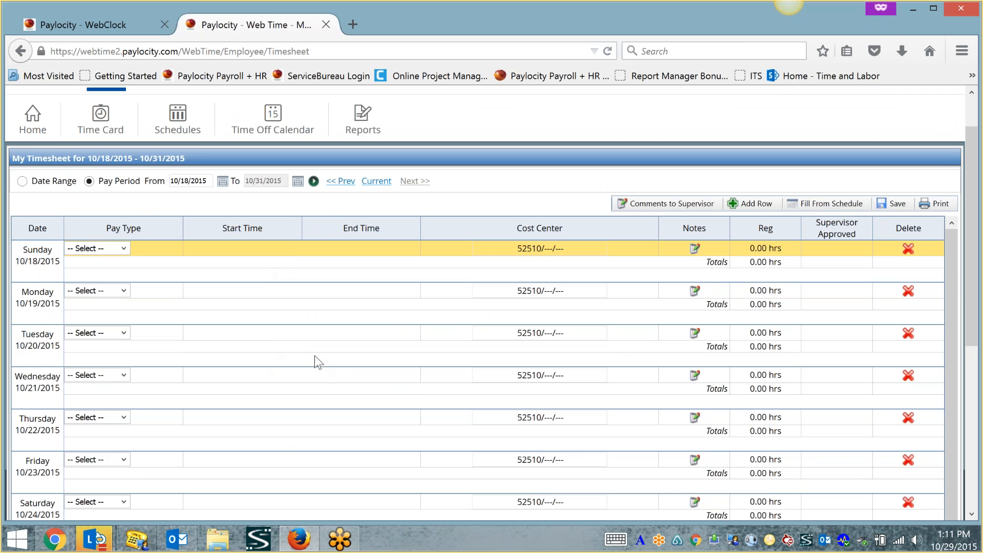
scroll(310, 354, down, 5)
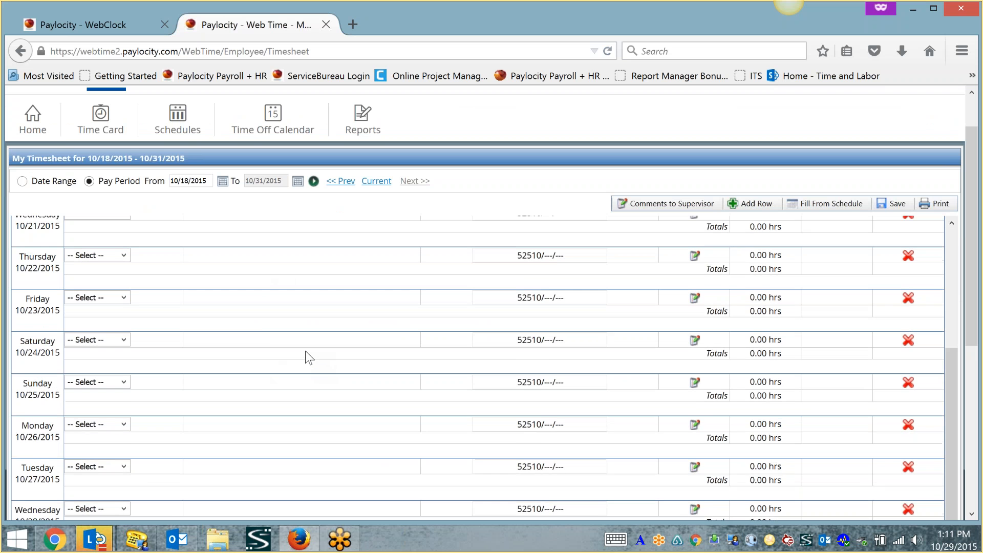
scroll(305, 351, up, 5)
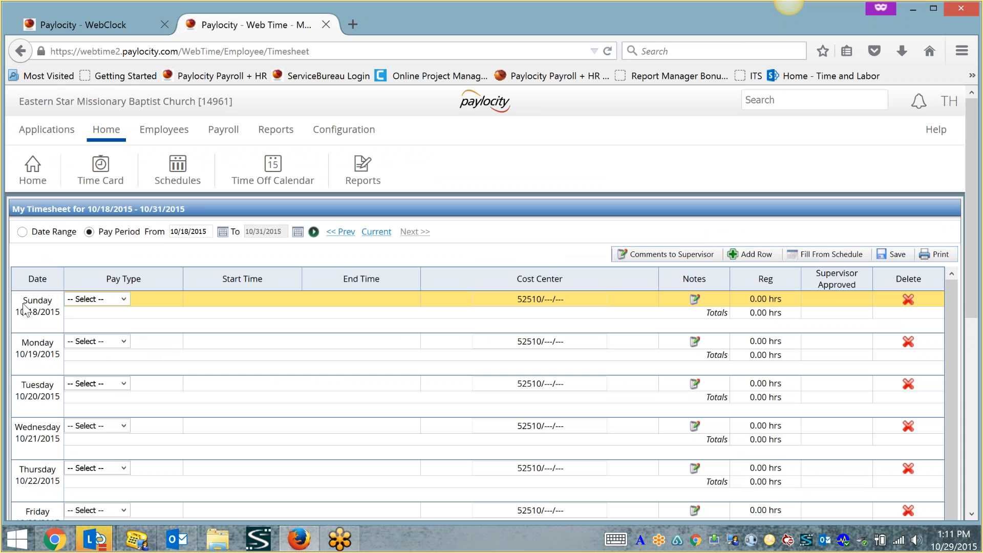
- Enter and save a Work shift for Sunday 10/18 from 8:00 AM to 4:00 PM
click(123, 302)
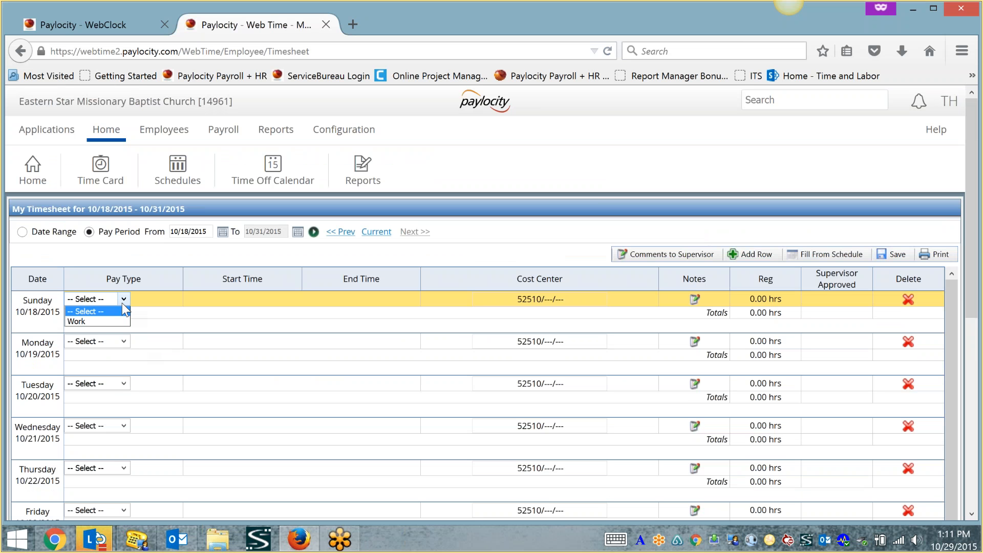
click(99, 321)
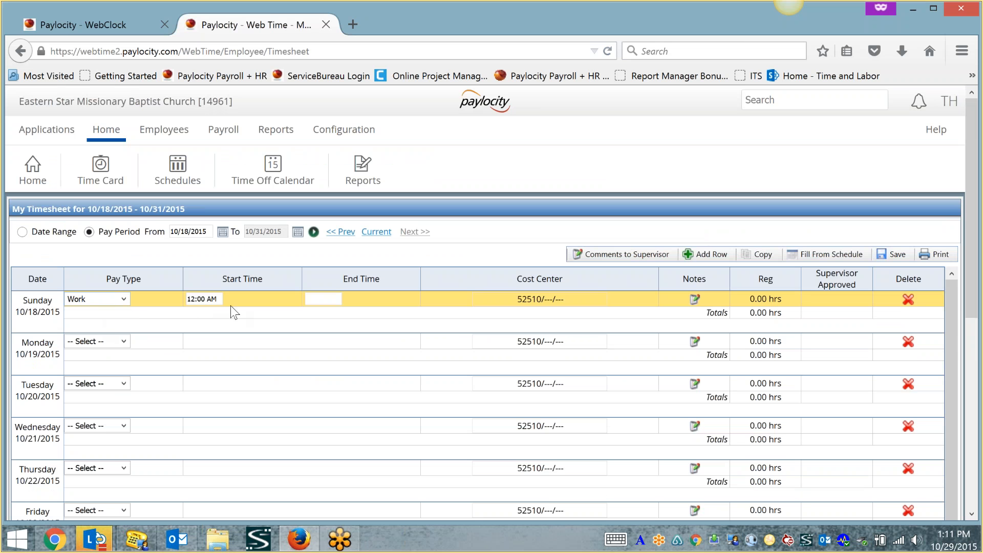
click(205, 299)
text(8a)
key(Tab)
text(4p)
key(Tab)
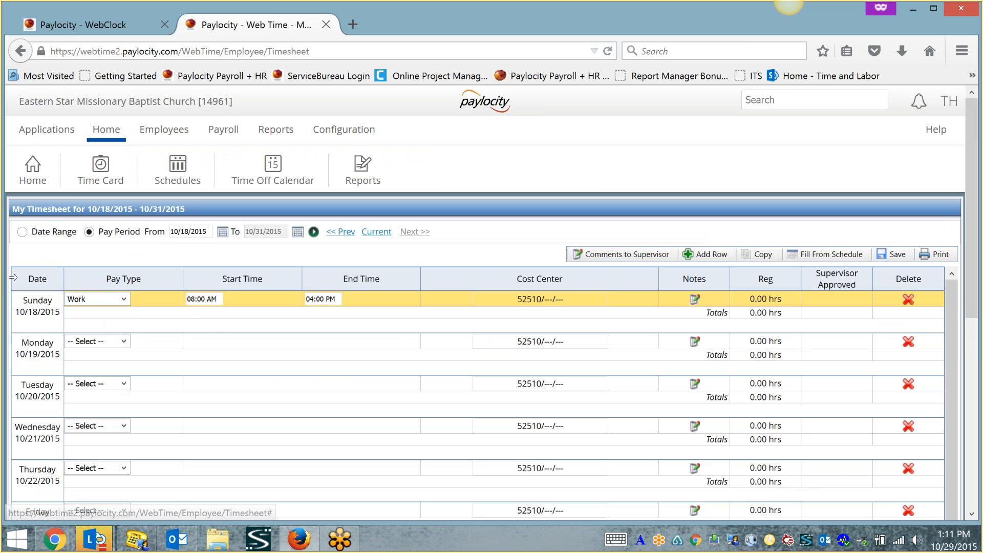
click(893, 256)
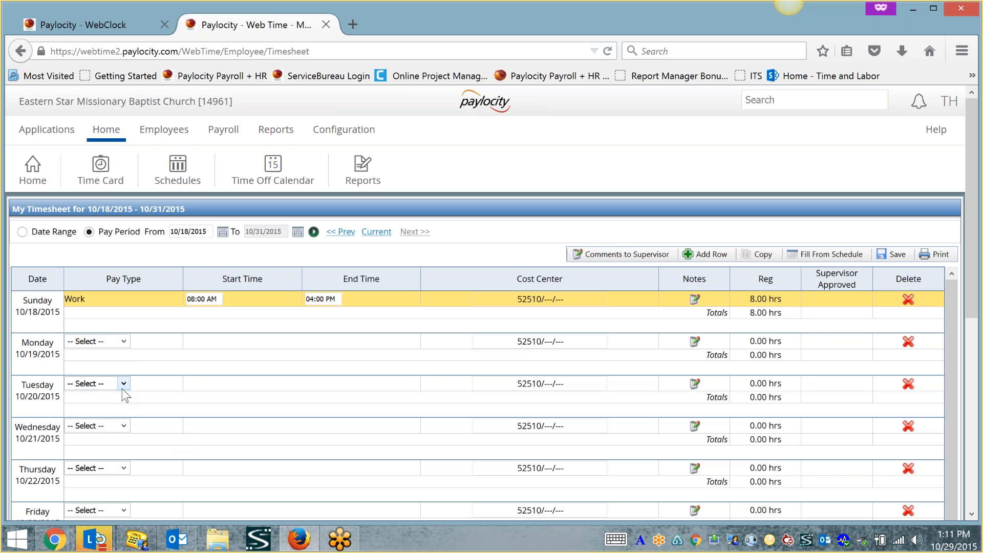
- Enter and save a Work shift for Monday 10/19 from 7:00 AM to 3:00 PM
click(127, 345)
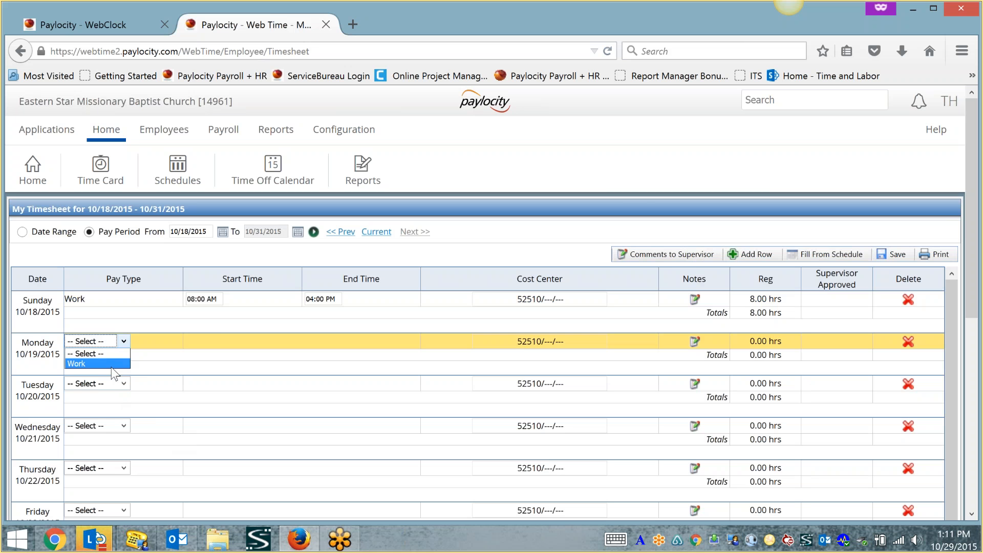
click(127, 364)
key(Tab)
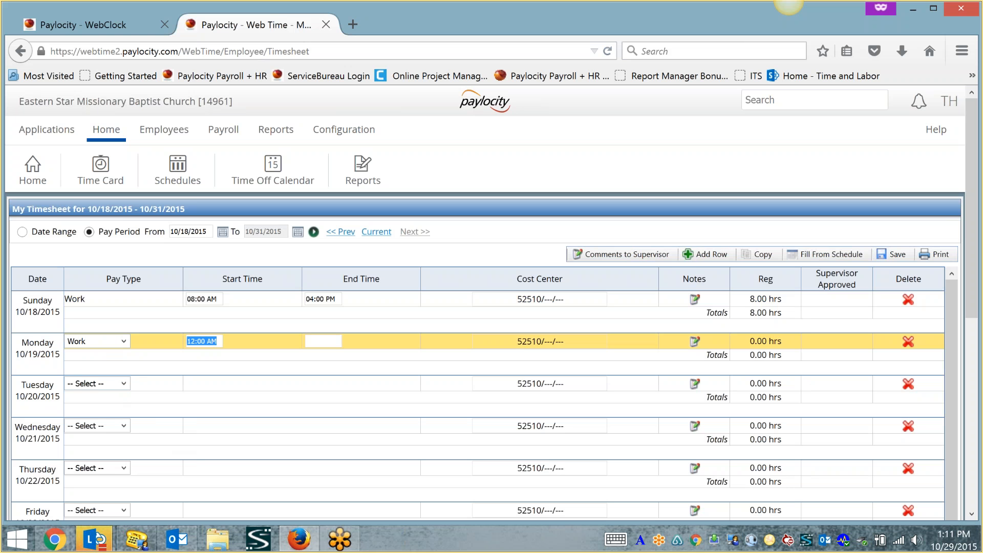
text(7a)
key(Tab)
text(3)
key(Tab)
click(897, 256)
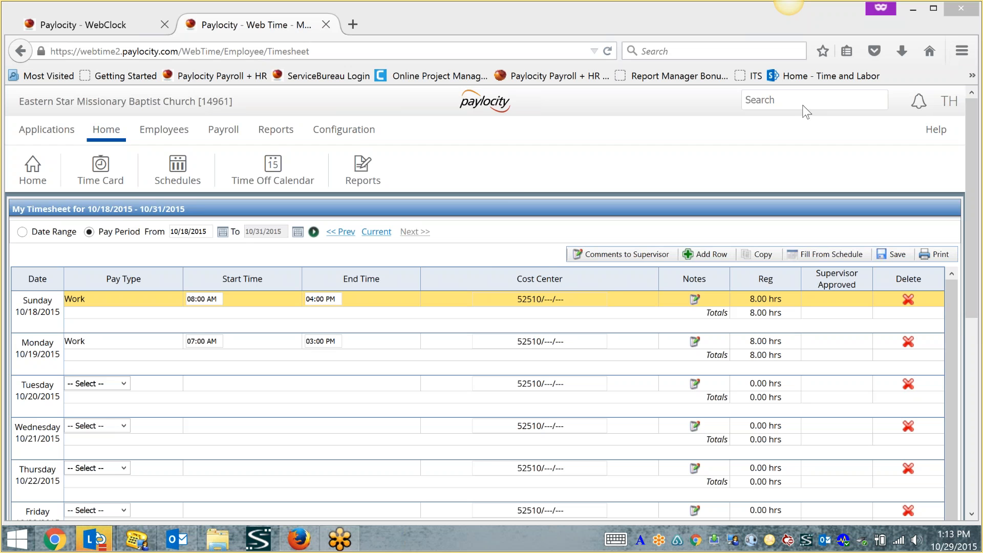
- Close the 'Paylocity - Web Time' tab and return to the WebClock badge-number login page
click(326, 24)
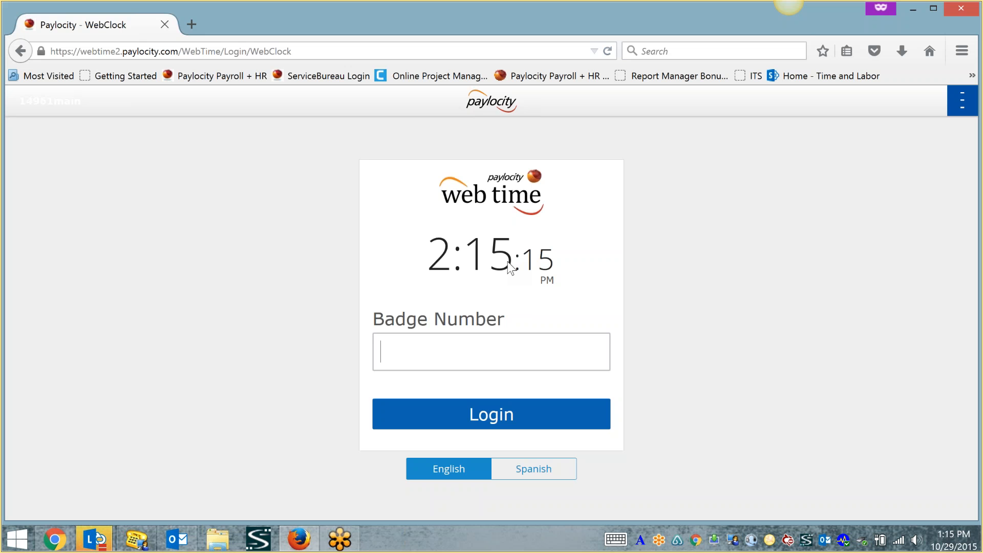
click(790, 24)
click(790, 24)
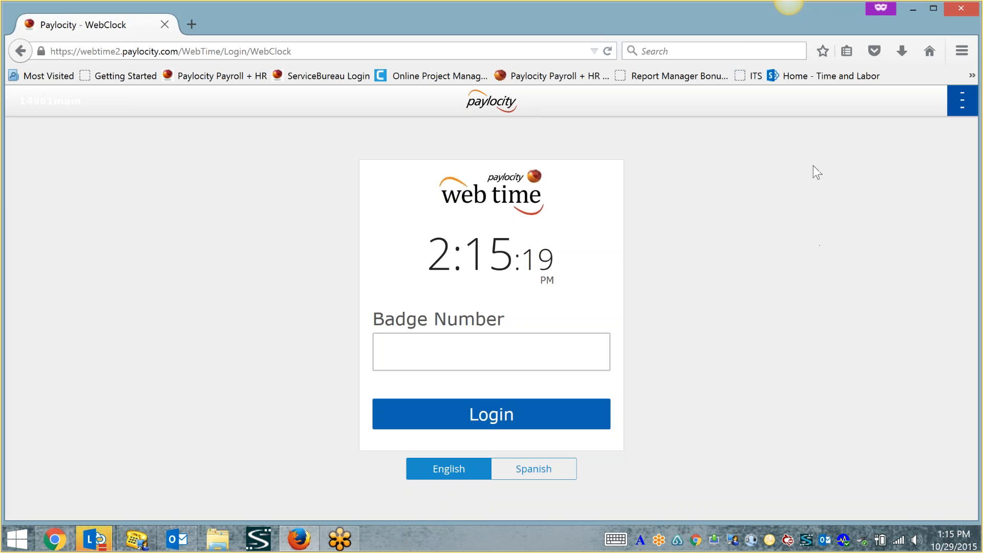